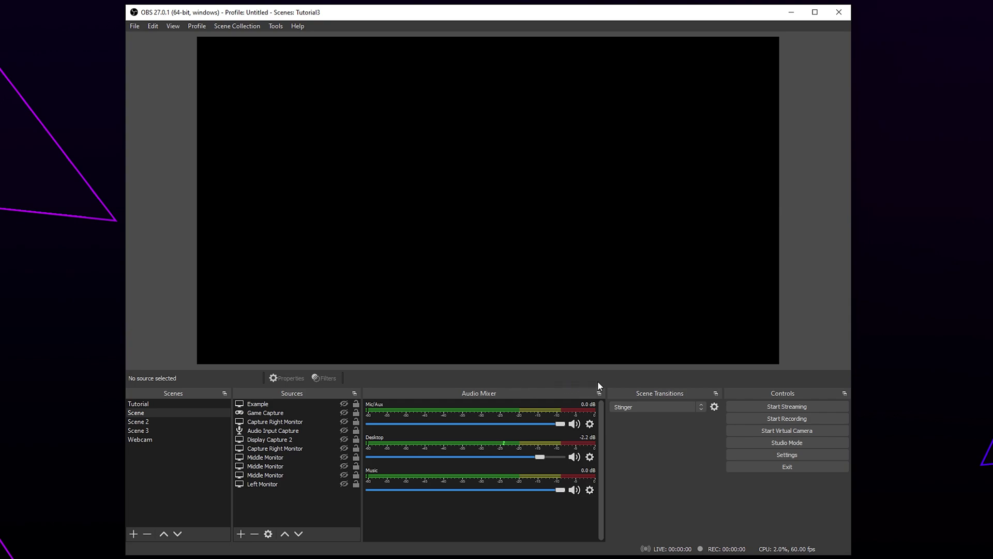
Step: Confirm base canvas and output resolutions are both 1920x1080 on the Video settings page
click(771, 454)
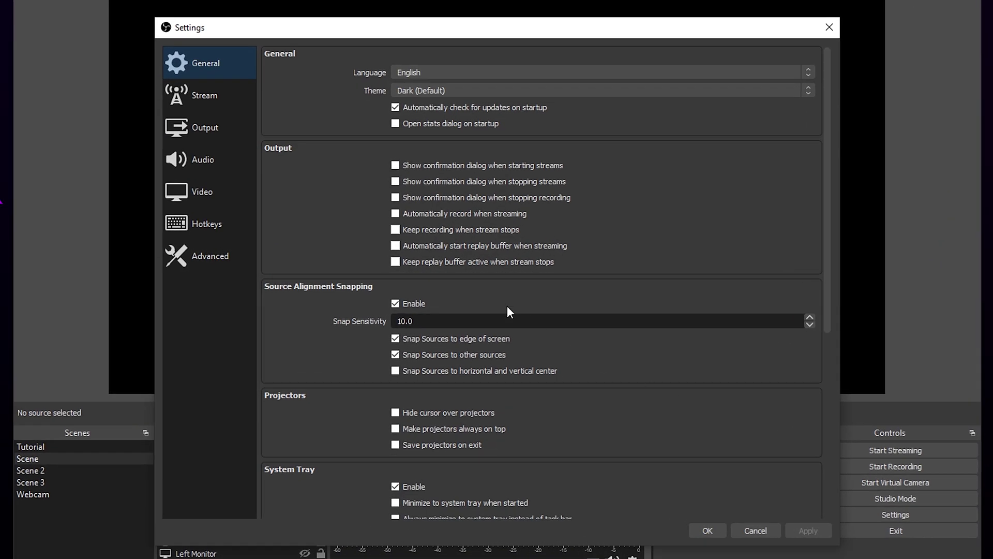
click(220, 204)
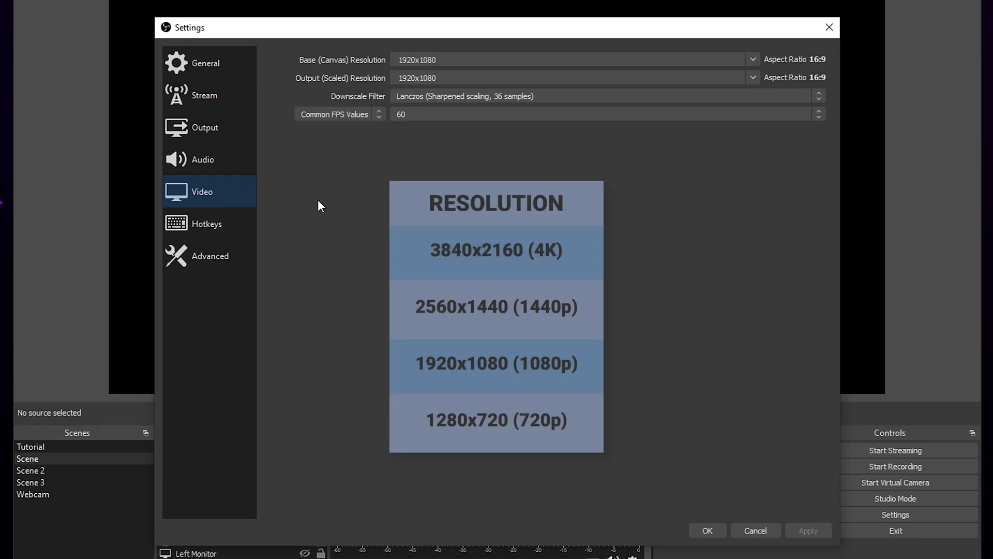
click(491, 58)
drag(491, 58, 385, 57)
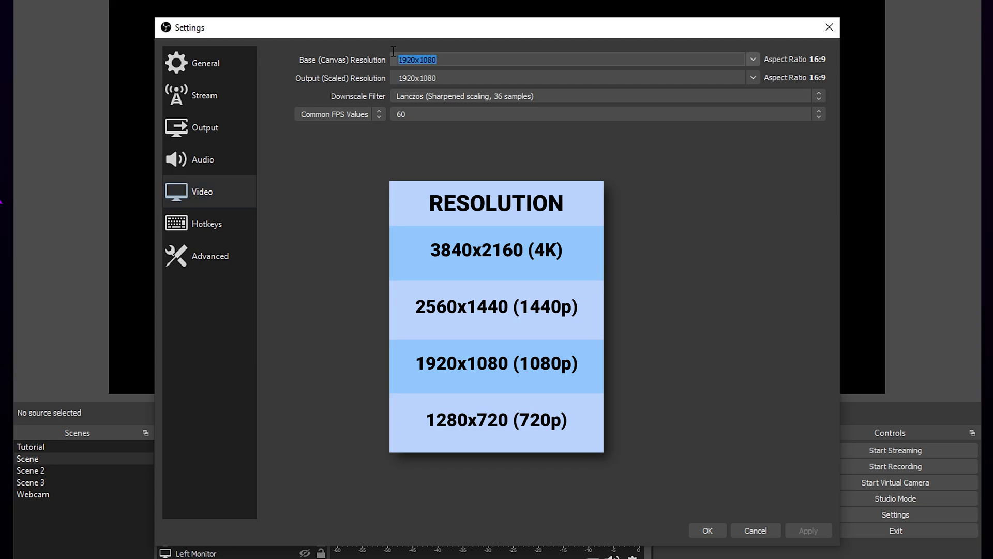
click(461, 58)
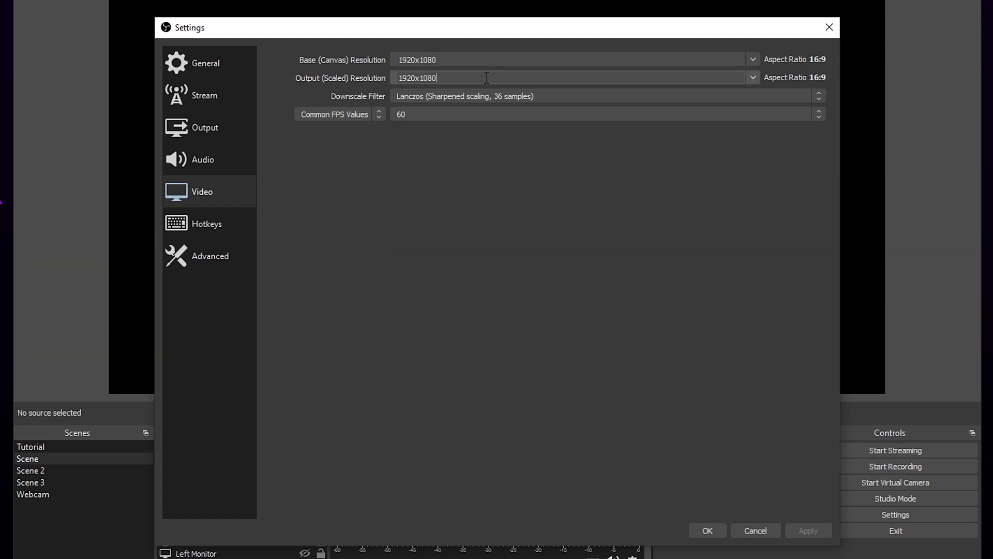
drag(487, 78, 384, 78)
click(461, 76)
Step: Keep Lanczos as the downscale filter and 60 as the common FPS value
click(539, 93)
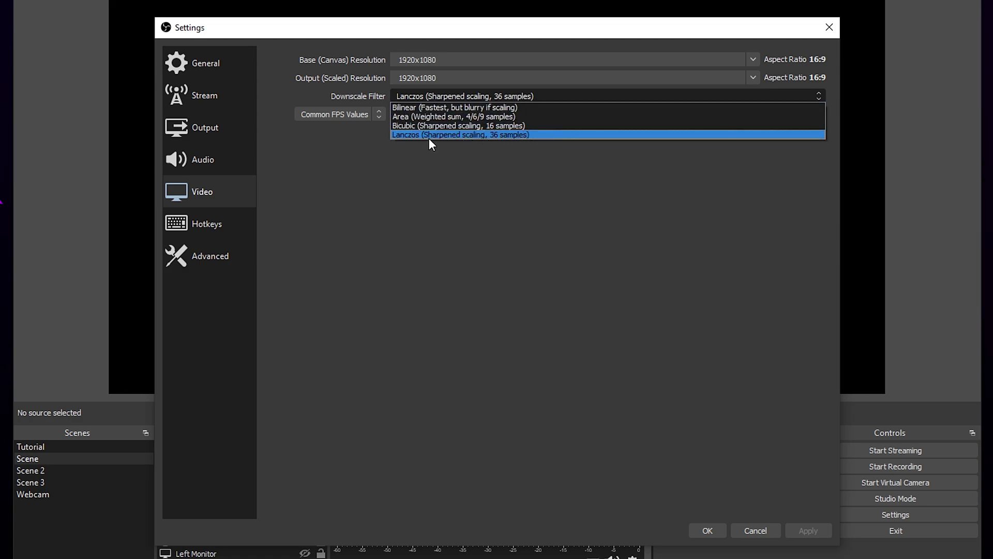
click(457, 134)
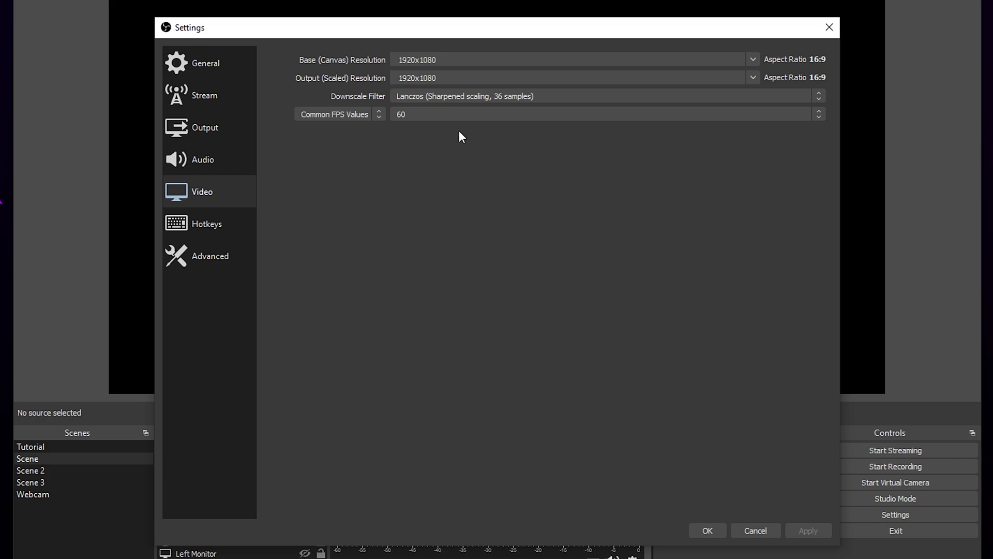
click(424, 115)
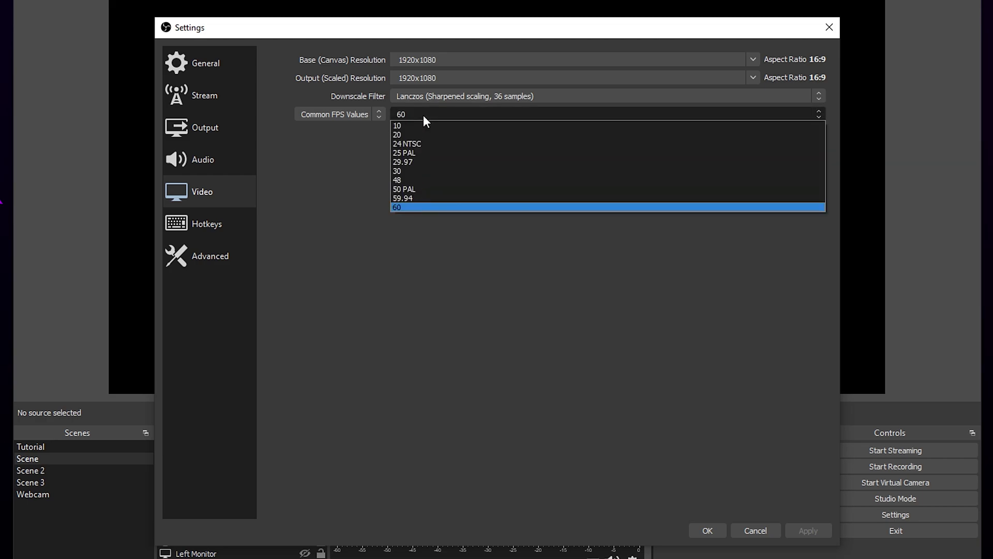
click(423, 115)
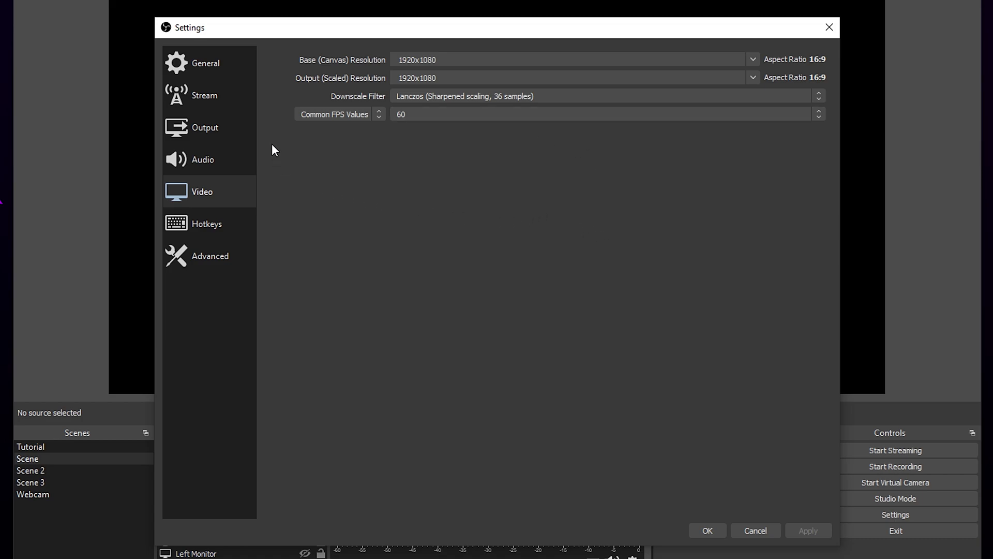
Step: Switch the Output mode from Simple to Advanced
click(219, 127)
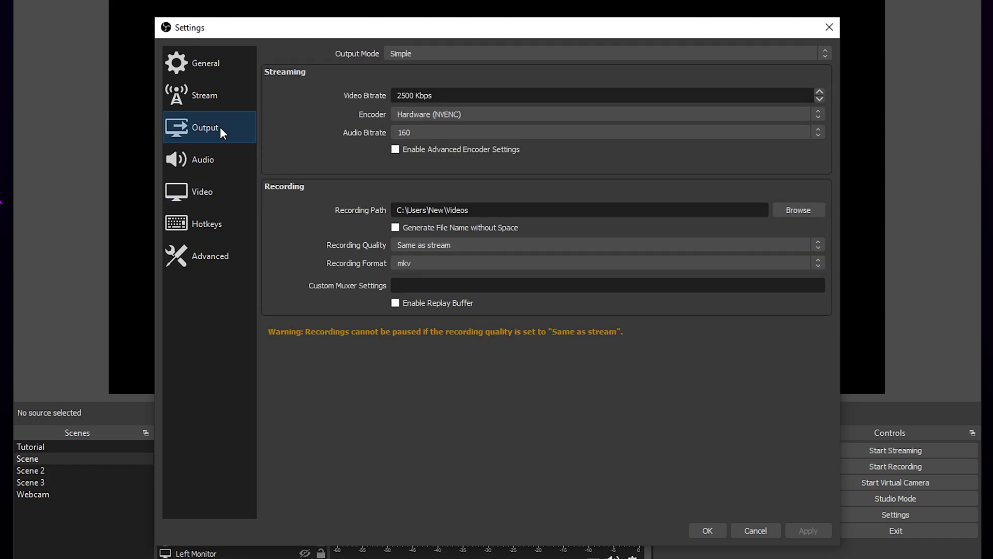
click(447, 57)
click(411, 77)
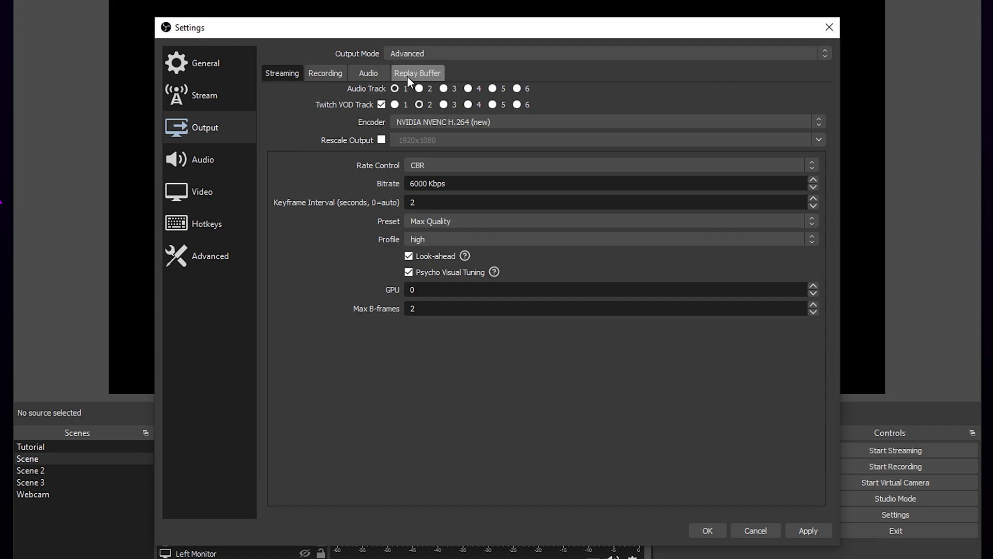
Step: On the Recording tab, keep type Standard and confirm the Recordings folder as recording path
click(328, 75)
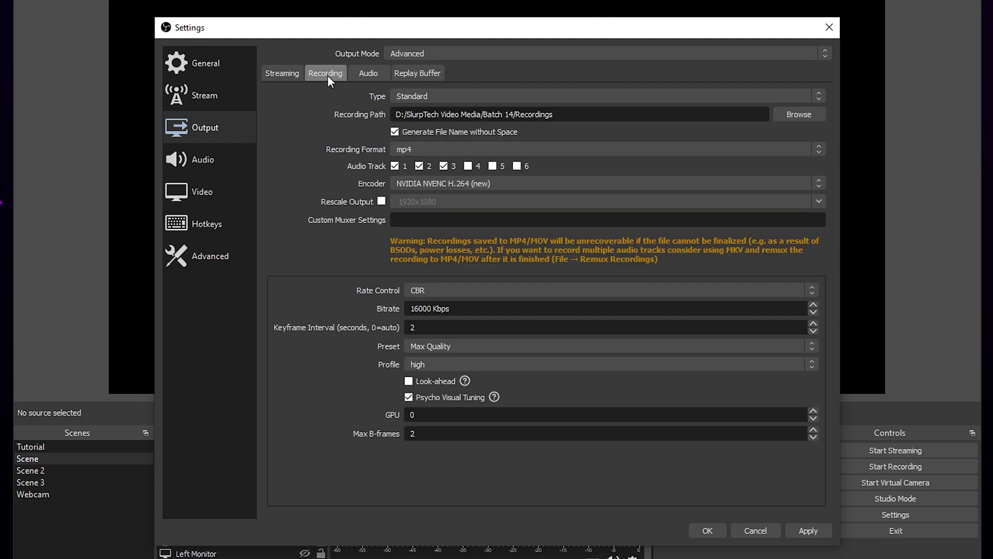
click(474, 98)
click(474, 99)
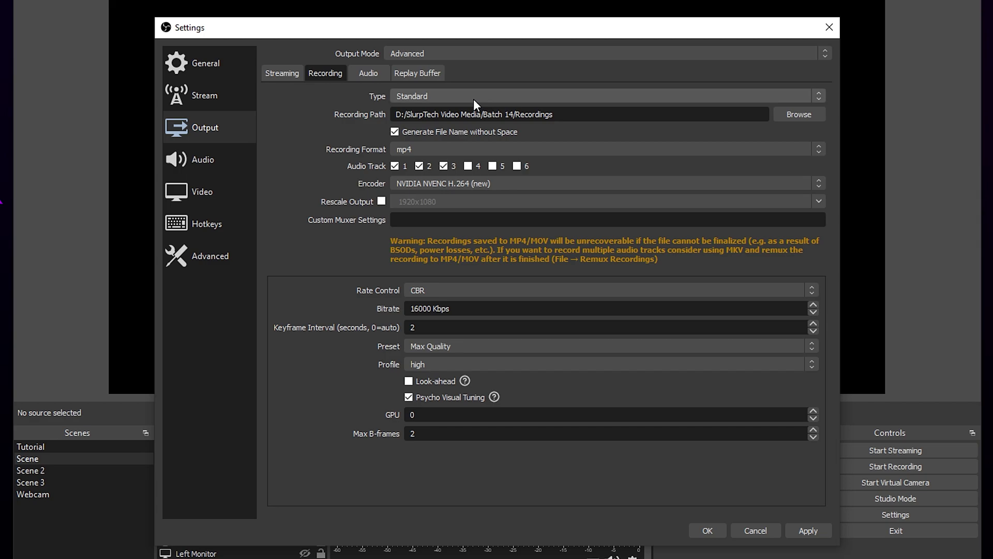
click(793, 119)
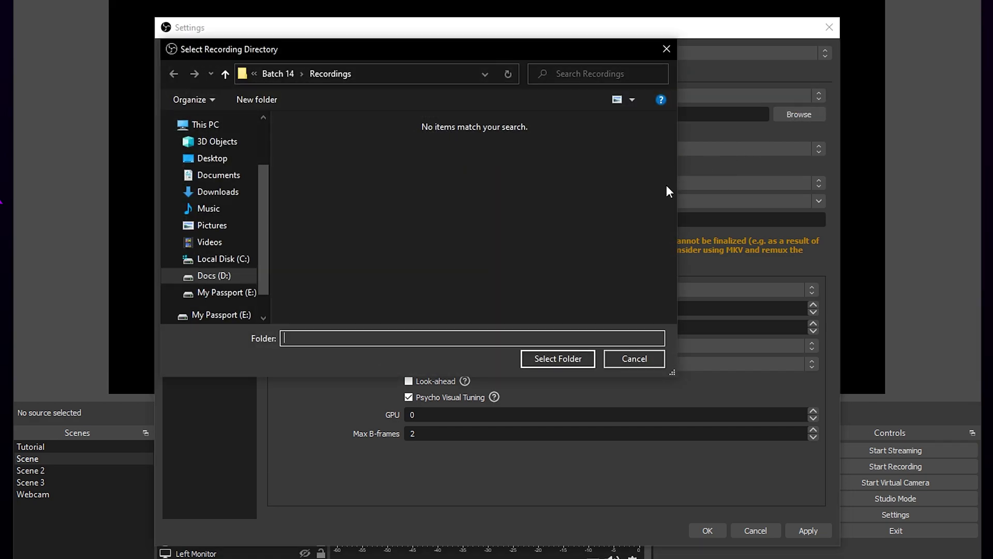
click(579, 358)
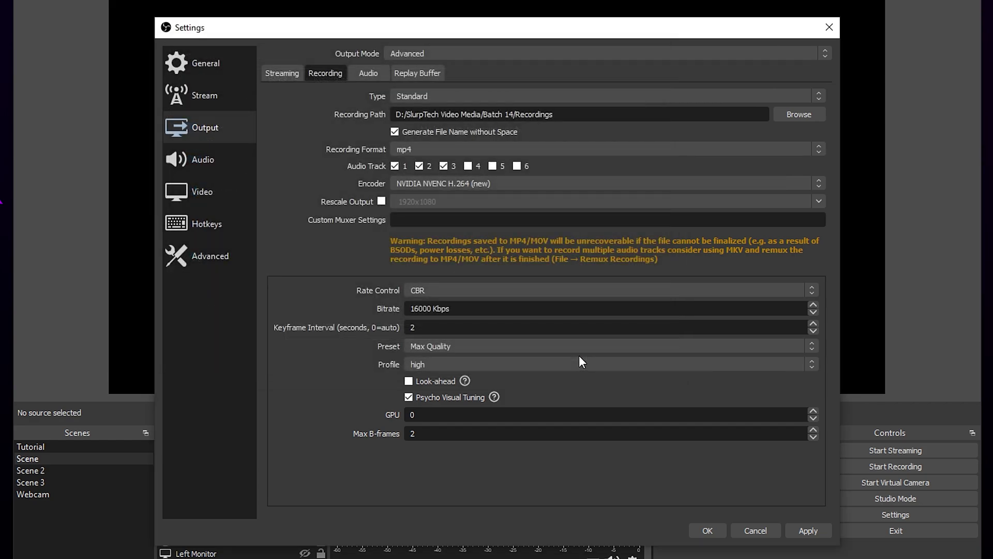
click(415, 152)
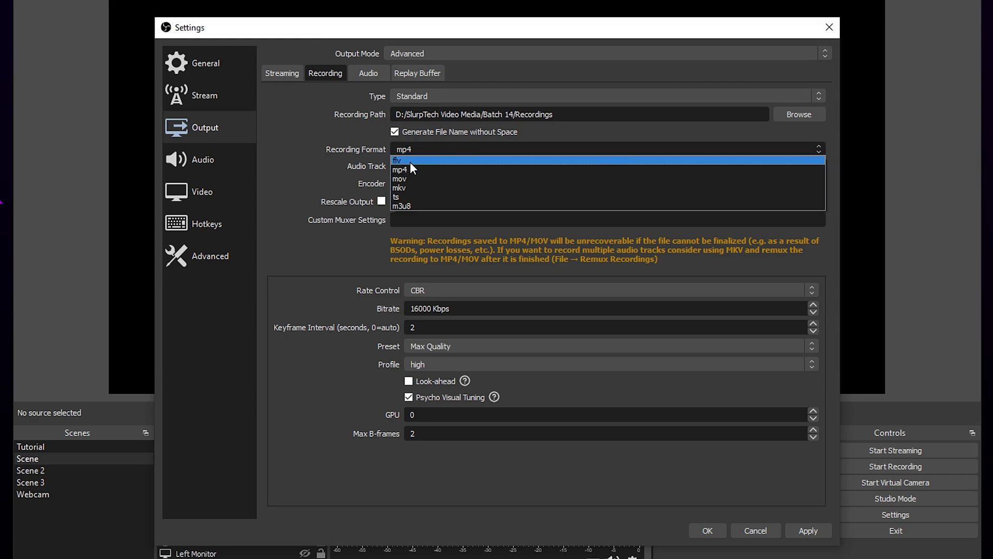
click(406, 172)
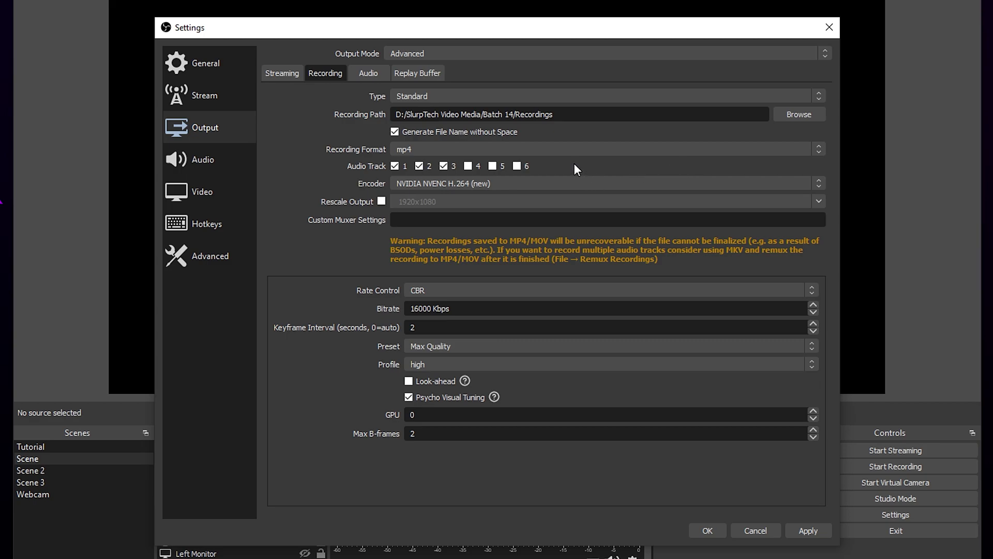
Step: Keep NVIDIA NVENC H.264 (new) as encoder with CBR rate control at 16000 Kbps
click(496, 183)
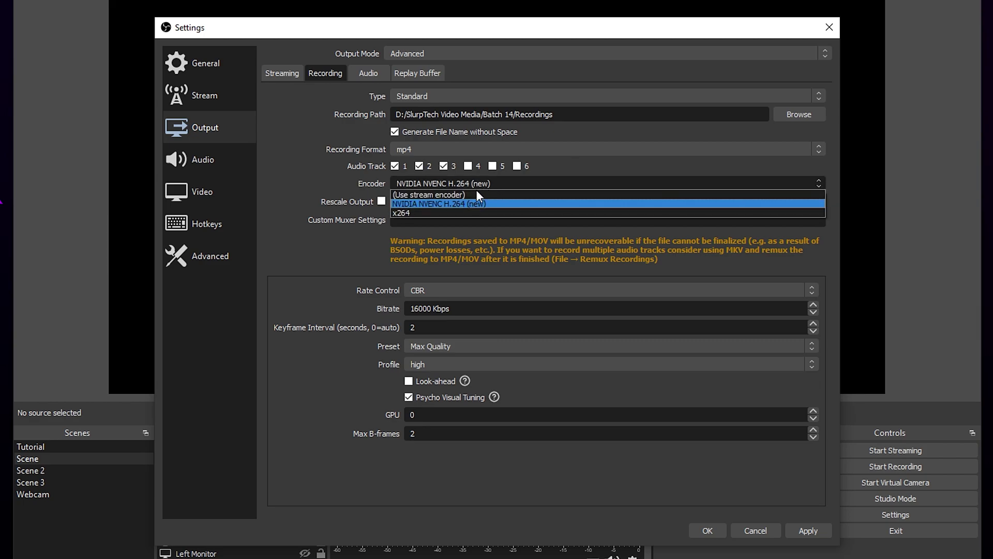
click(273, 190)
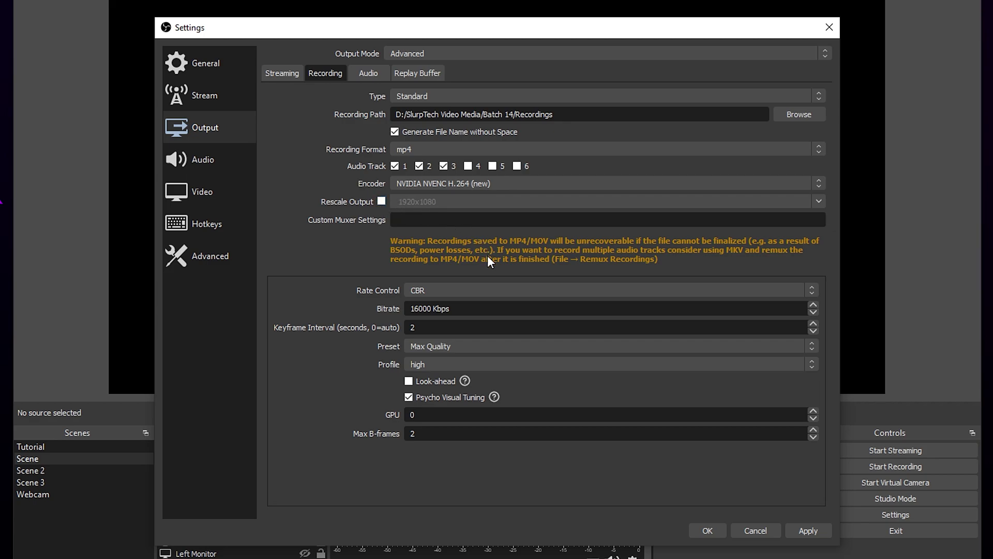
click(439, 288)
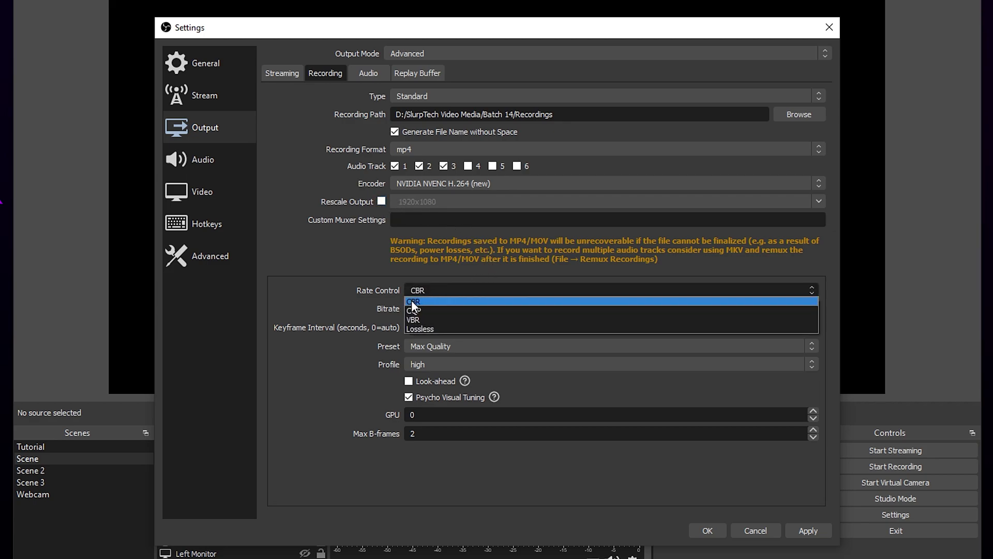
click(420, 300)
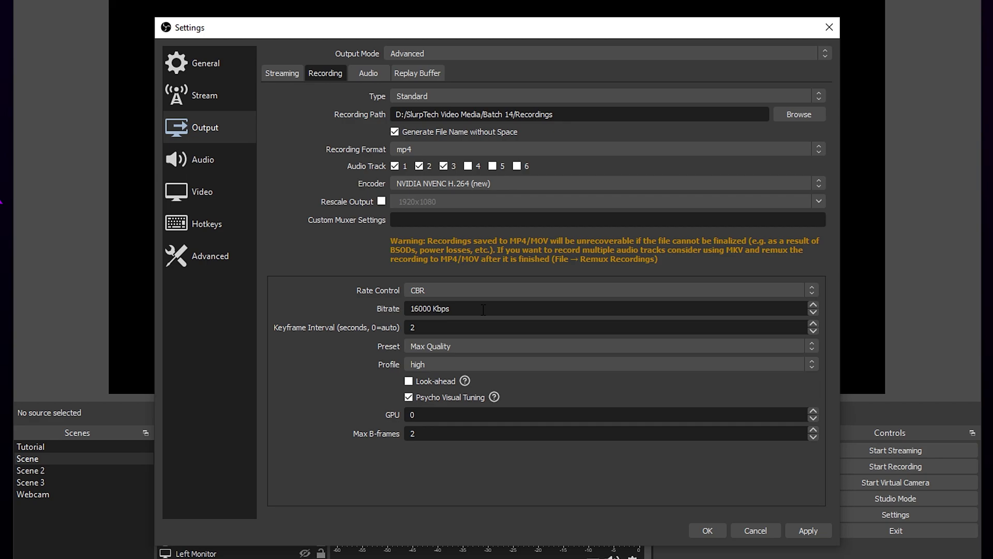
drag(447, 310, 401, 311)
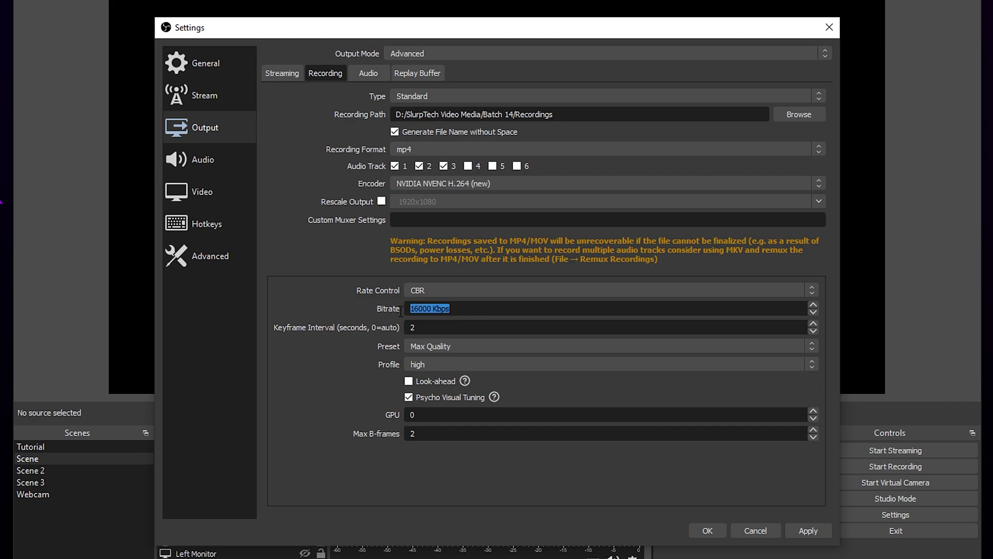
click(330, 305)
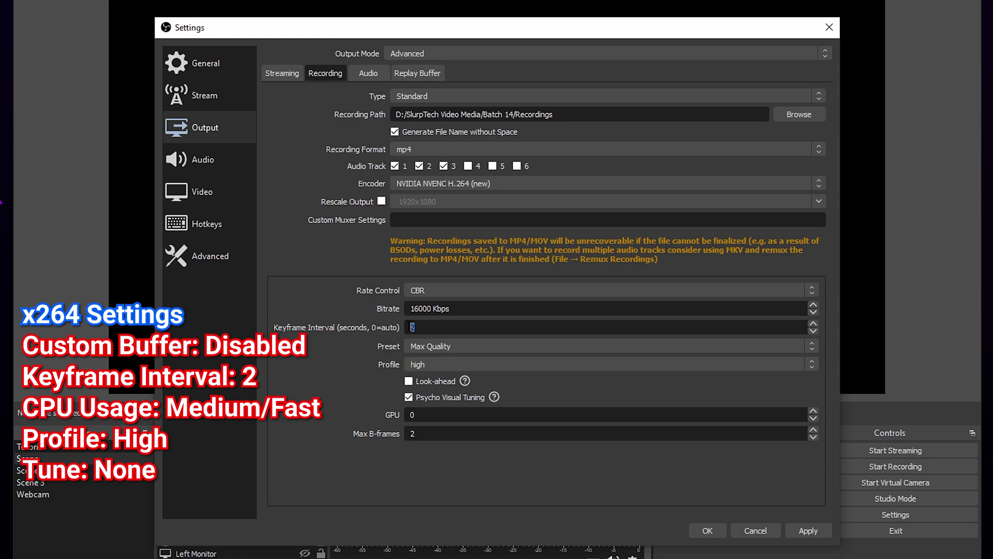
Step: Keep the Max Quality preset, high profile and Max B-frames of 2
click(430, 350)
click(434, 358)
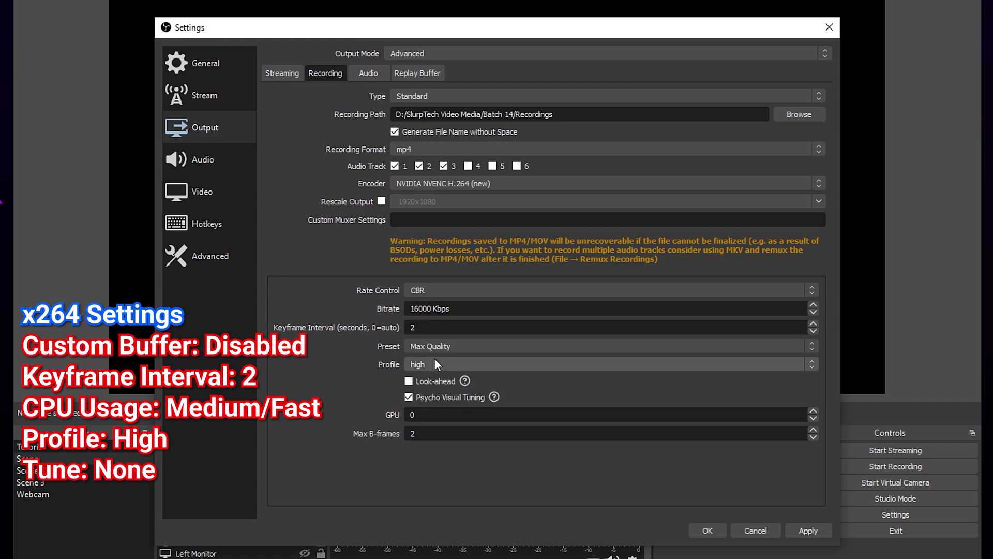
click(473, 363)
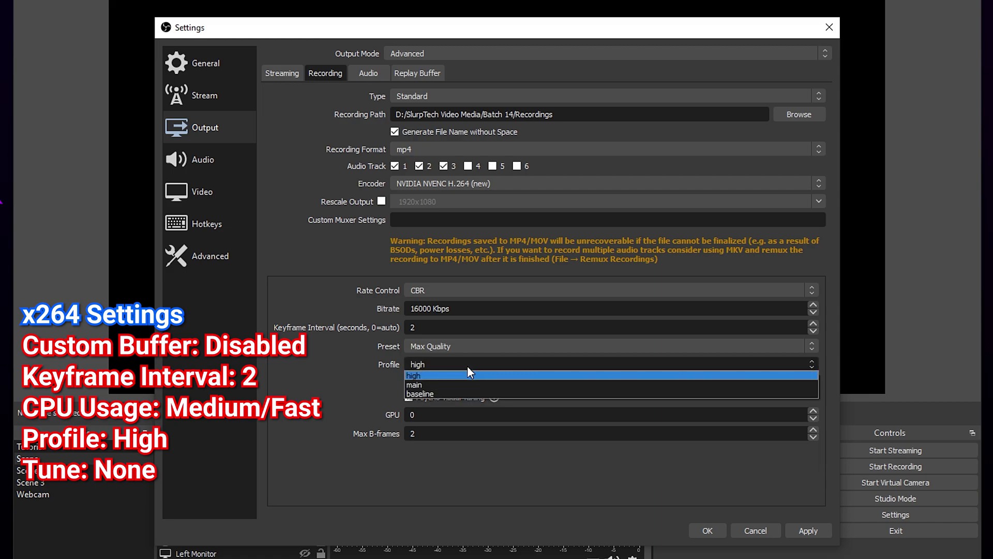
click(432, 371)
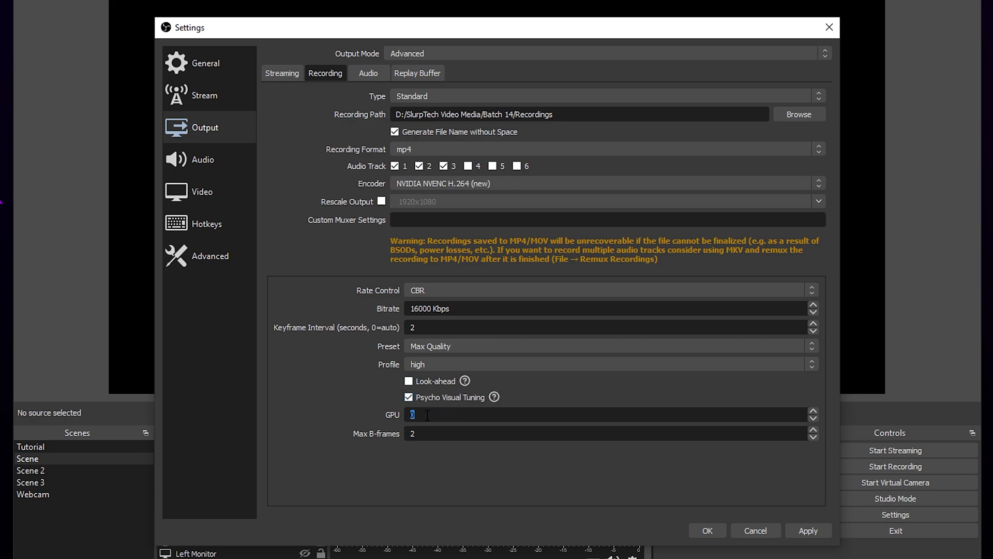
click(428, 435)
Step: On the Output Audio subtab, keep Track 1 and Track 2 audio bitrates at 160
click(365, 76)
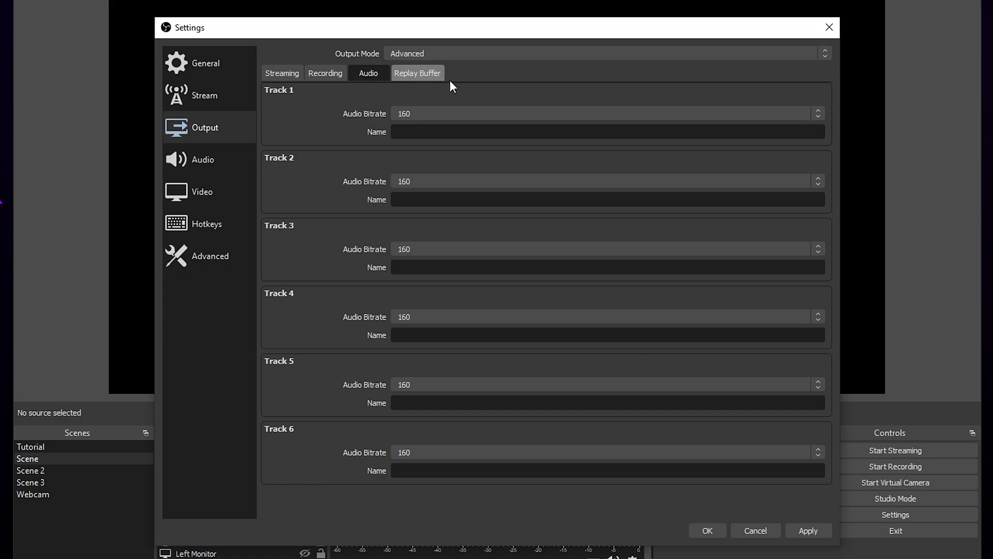
click(419, 114)
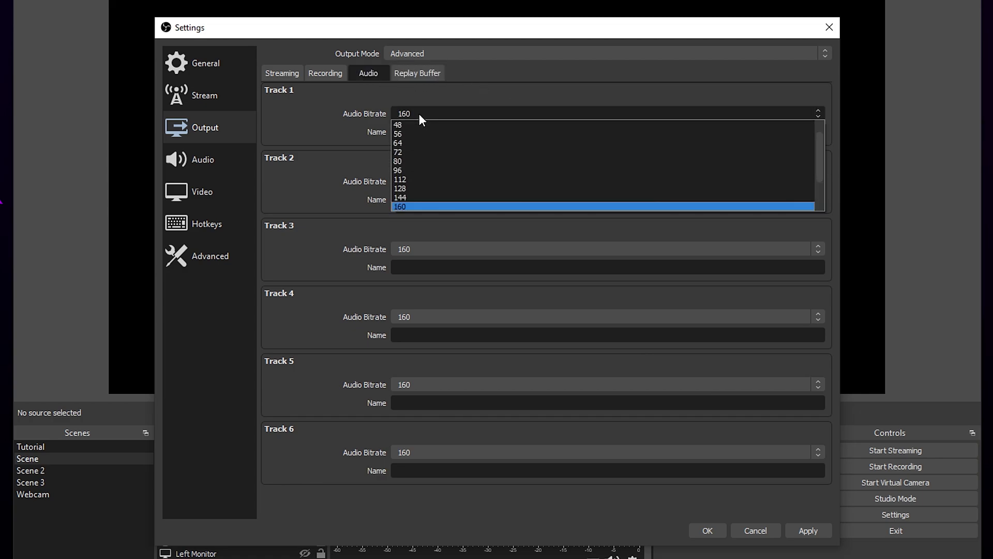
click(415, 205)
click(411, 179)
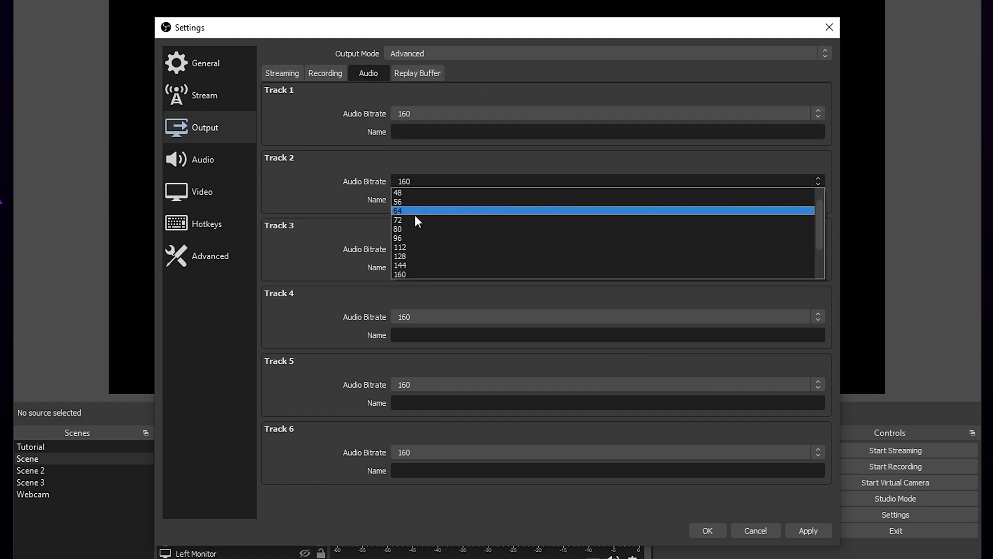
click(403, 273)
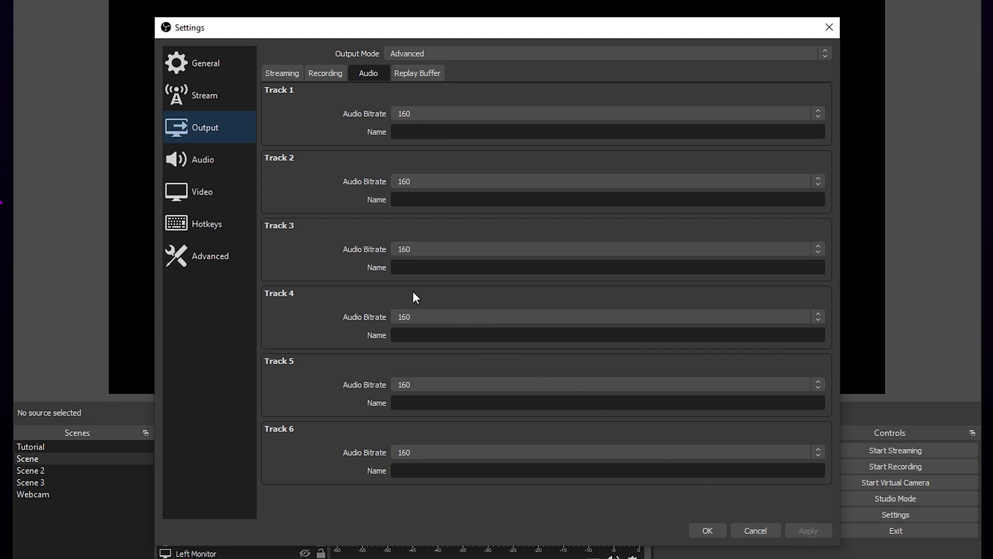
Step: Set Desktop Audio to the Default device, apply, and close Settings
click(210, 160)
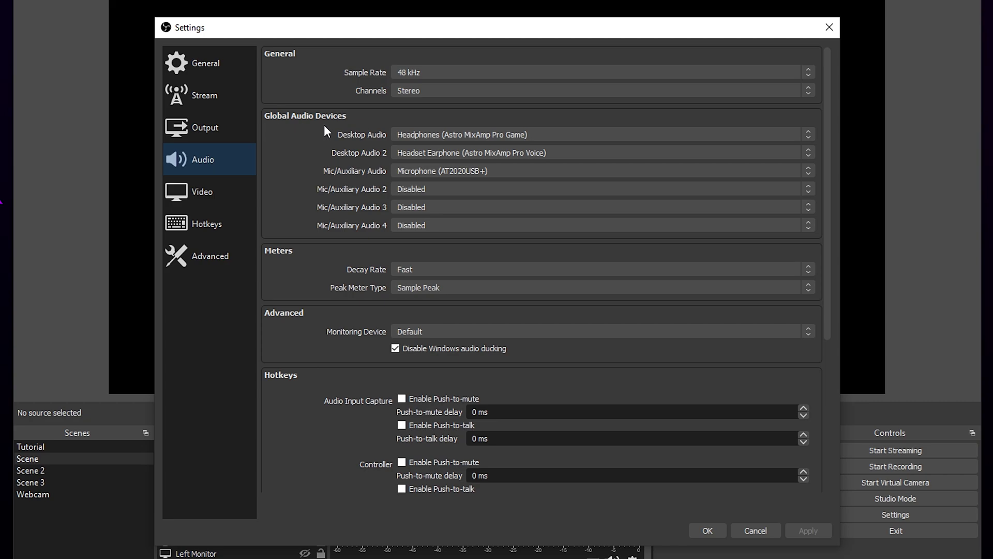
click(466, 135)
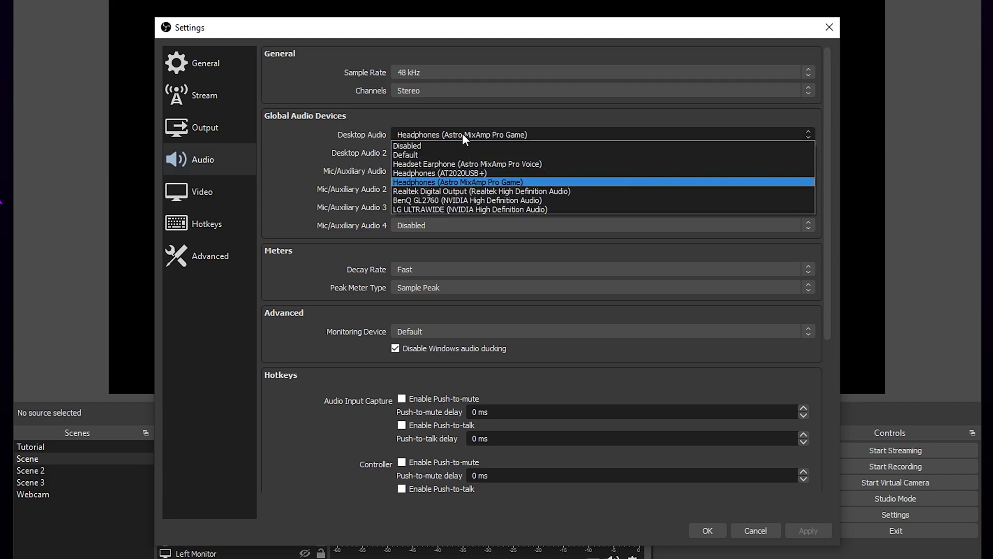
click(415, 155)
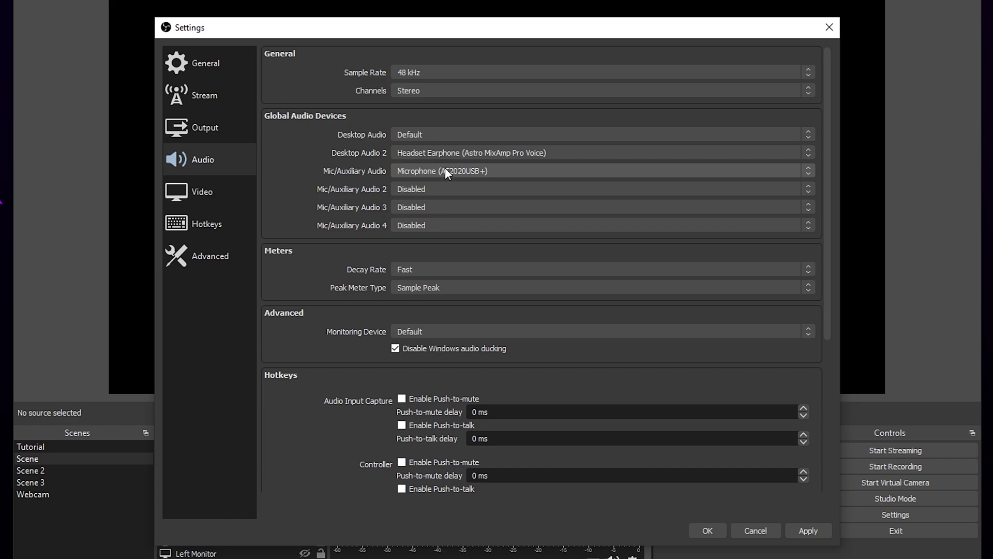
click(809, 531)
click(740, 529)
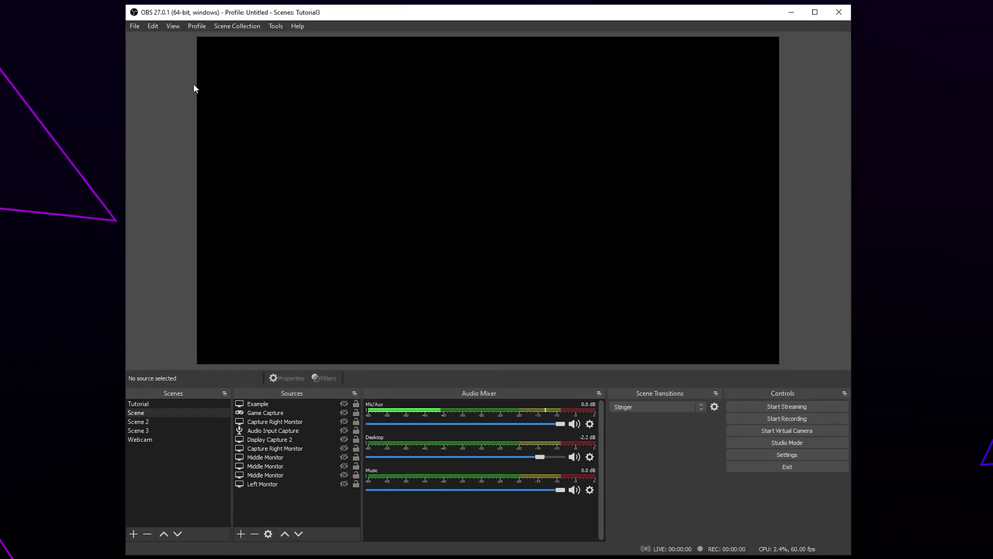
Step: In Advanced Audio Properties, take Desktop audio off track 1 and put Music on track 3
click(153, 27)
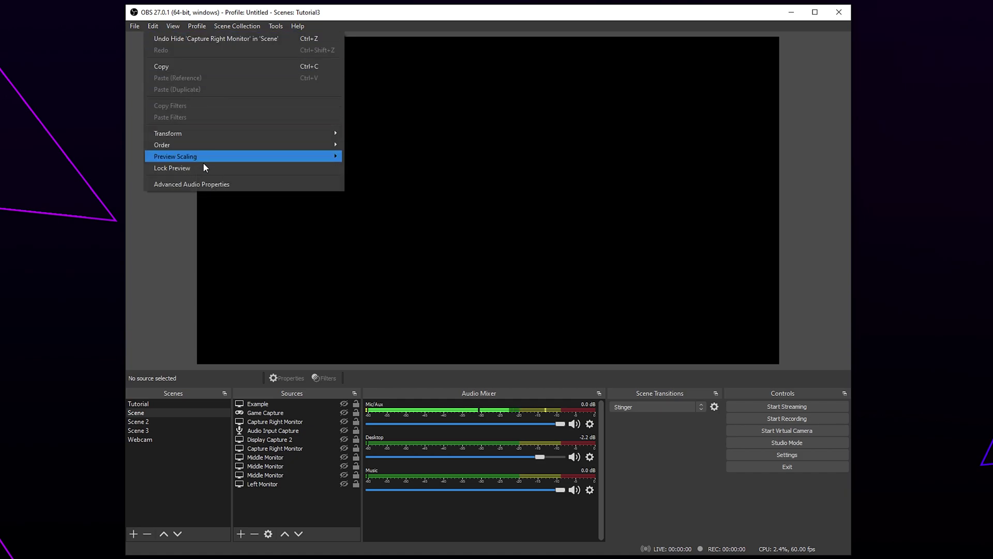
click(202, 185)
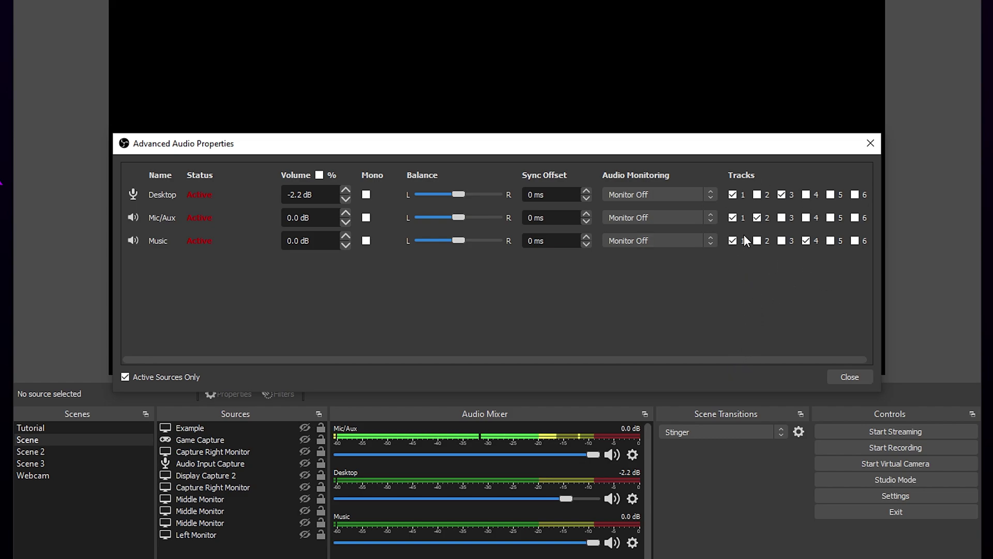
click(734, 192)
click(782, 240)
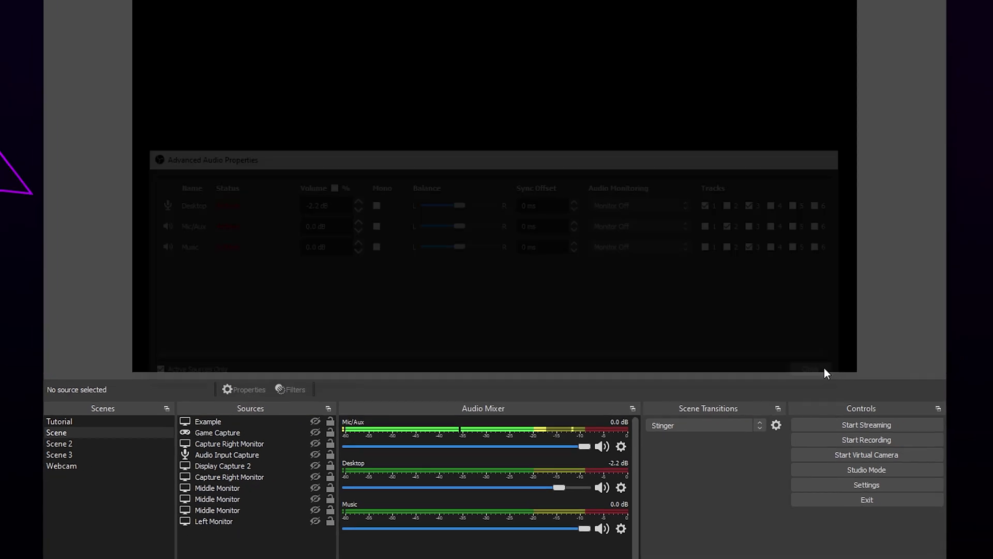
click(822, 368)
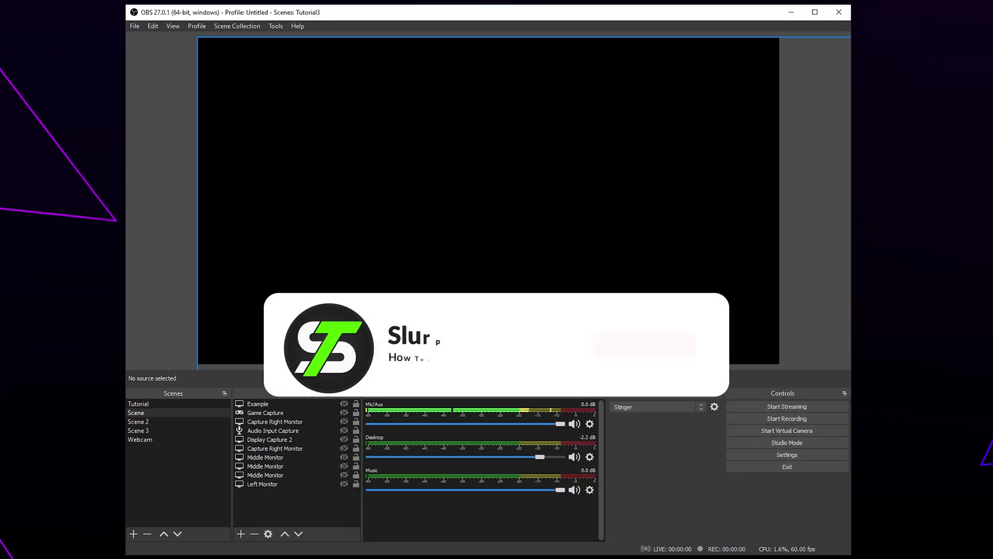